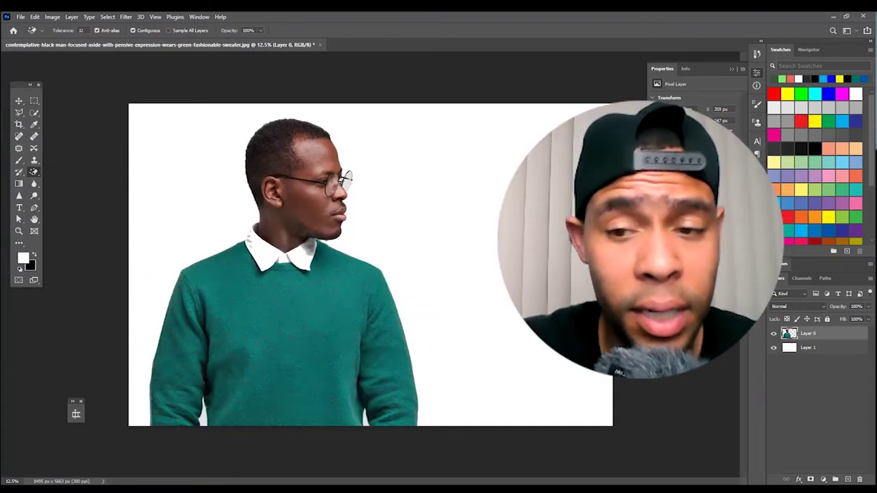
# - Hide and then reshow the white background layer to check the cutout's transparency
pyautogui.click(774, 349)
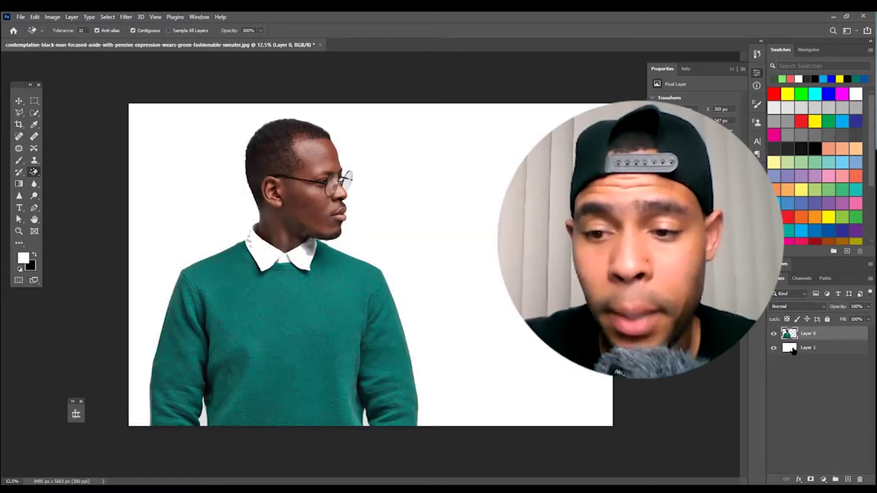
pyautogui.click(775, 349)
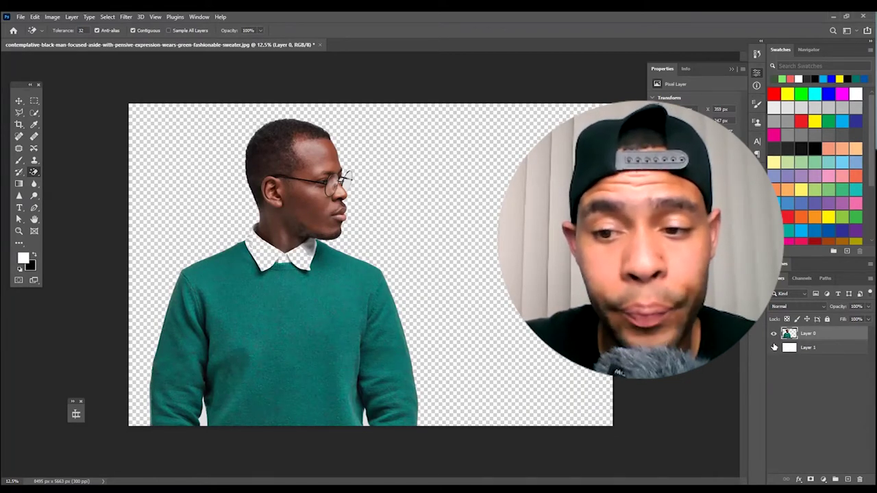
pyautogui.click(775, 349)
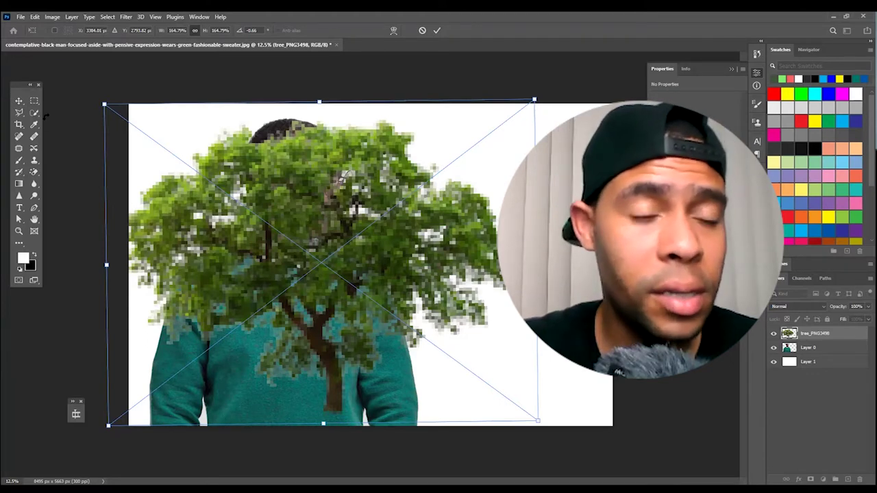
# - Shrink the tree slightly, commit it, and move it down and to the right
pyautogui.moveTo(104, 104); pyautogui.dragTo(111, 109)
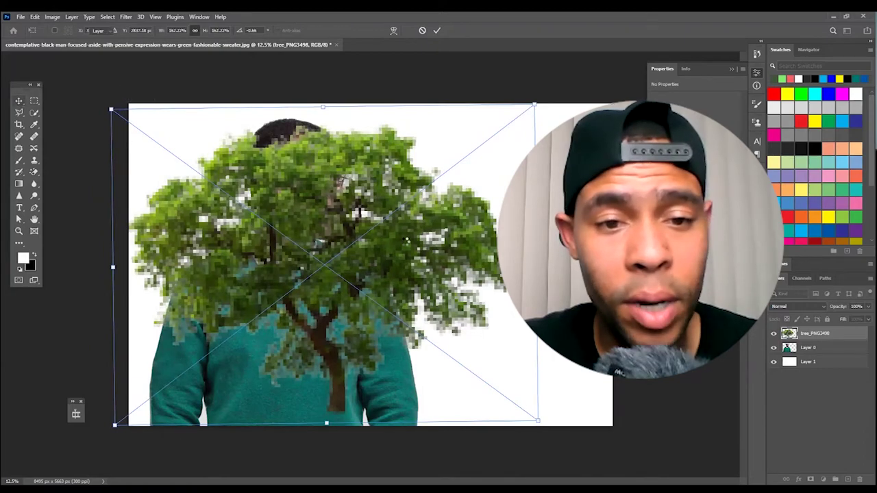
pyautogui.click(19, 102)
pyautogui.moveTo(338, 227); pyautogui.dragTo(341, 245)
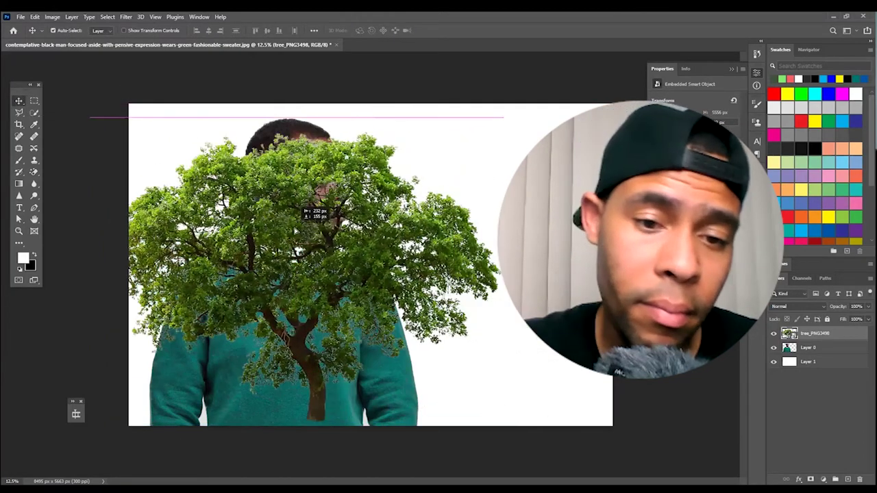
# - Scale the tree up to 7609 × 5821 px and settle its canopy over the man's head
pyautogui.hotkey('ctrl', 't')
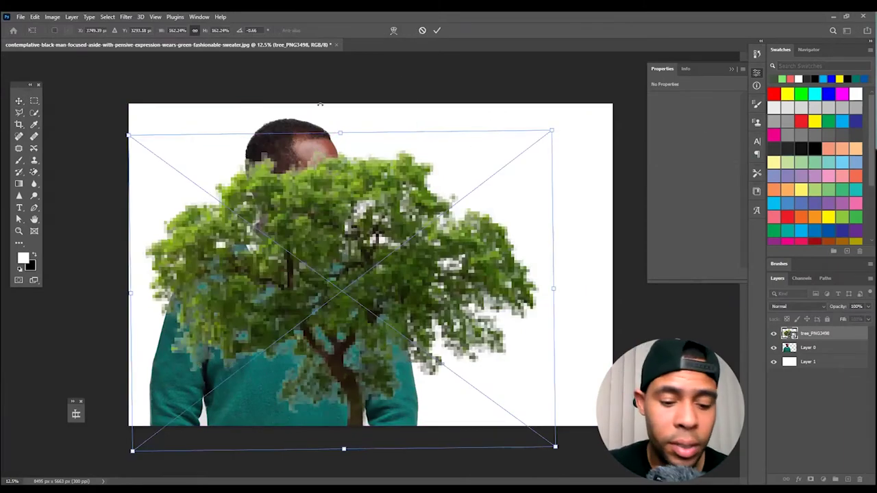
pyautogui.moveTo(340, 132); pyautogui.dragTo(340, 117)
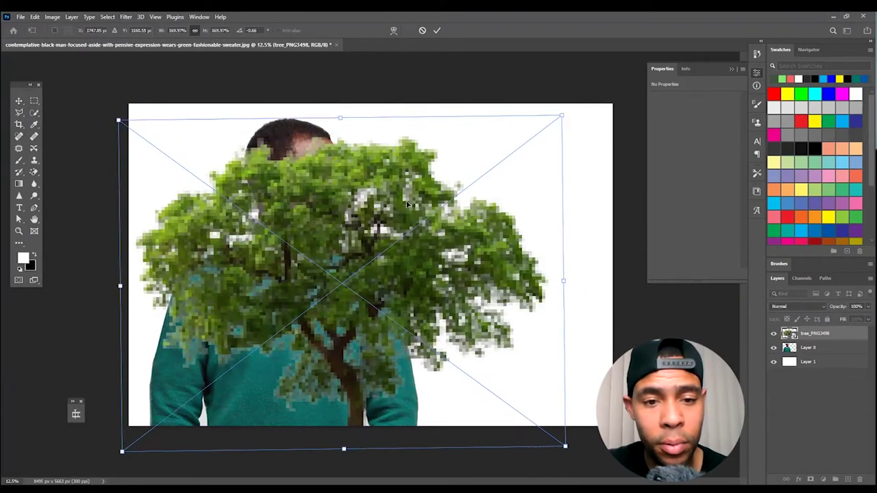
pyautogui.moveTo(361, 194); pyautogui.dragTo(371, 192)
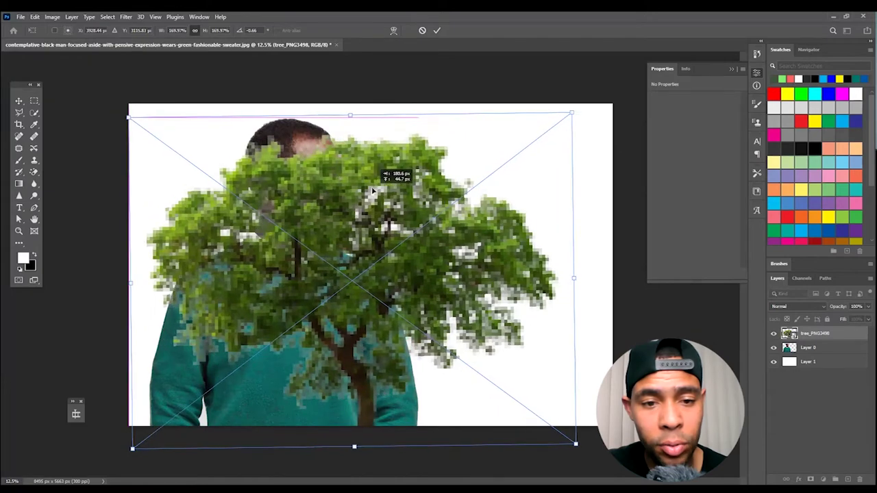
pyautogui.click(437, 31)
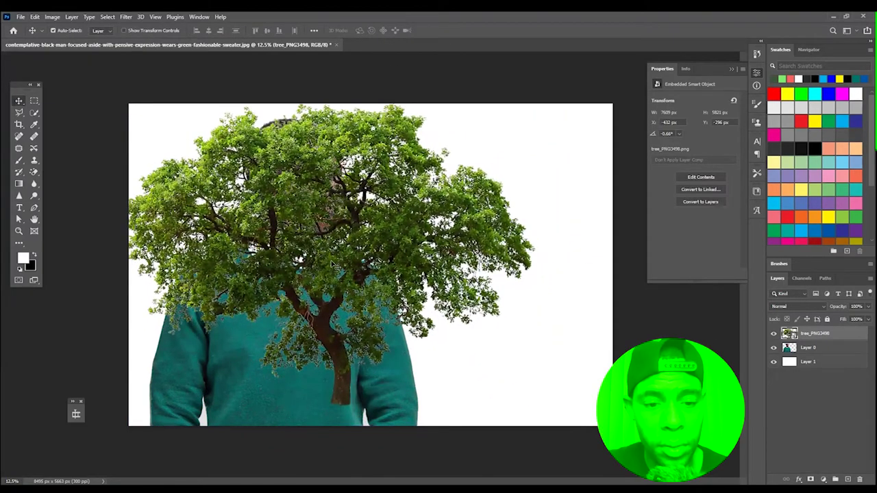
pyautogui.moveTo(333, 264); pyautogui.dragTo(334, 261)
pyautogui.moveTo(304, 204); pyautogui.dragTo(307, 212)
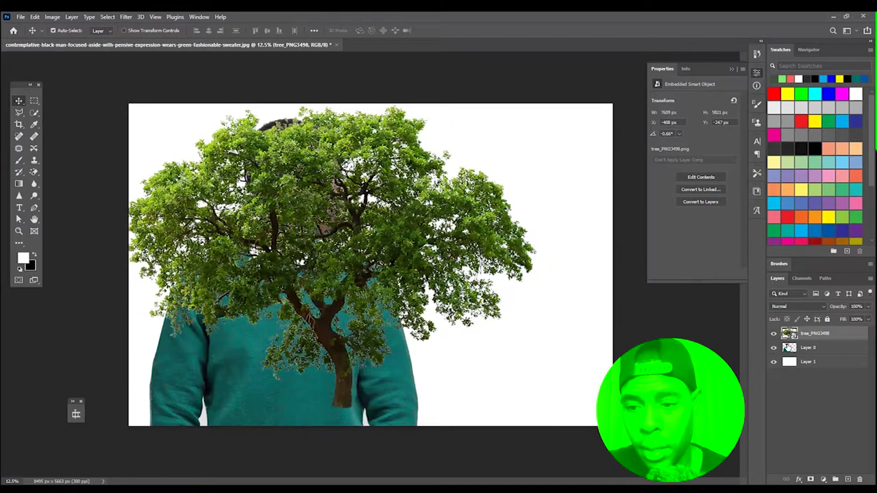
pyautogui.click(805, 347)
# - Move Layer 0 above tree_PNG3498 and clip it to the tree with Create Clipping Mask
pyautogui.moveTo(791, 348); pyautogui.dragTo(790, 329)
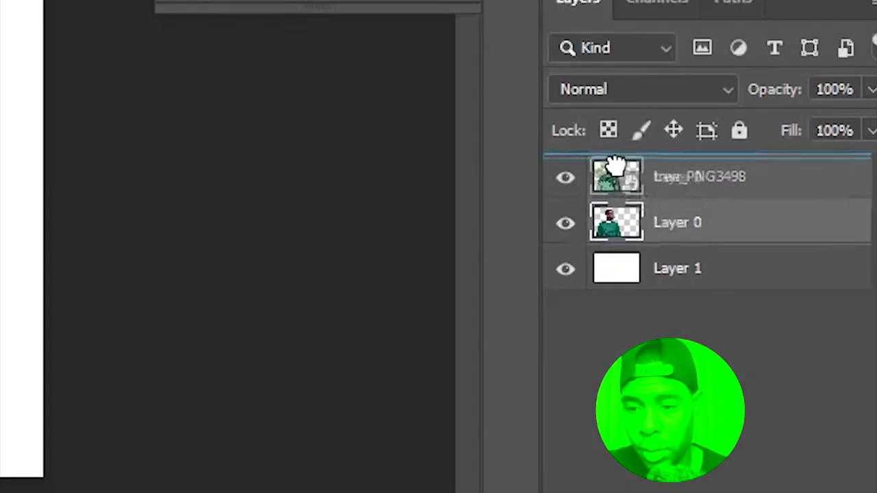
pyautogui.moveTo(615, 166); pyautogui.dragTo(615, 171)
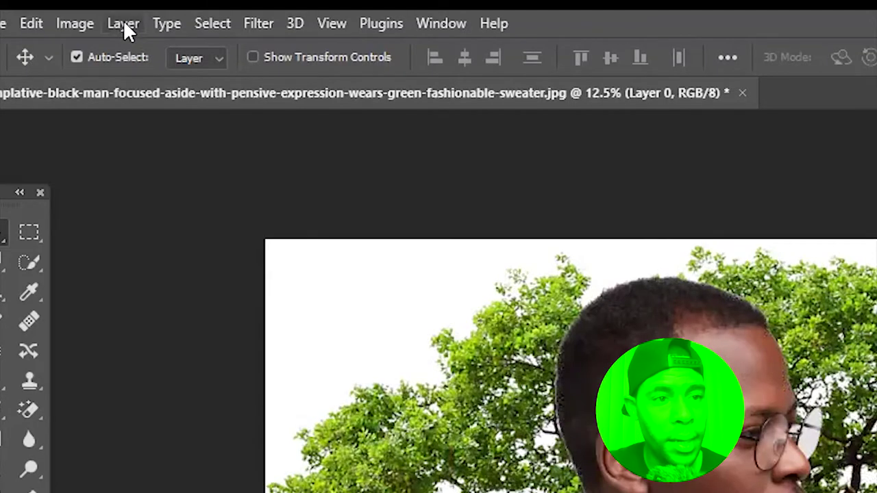
pyautogui.click(71, 16)
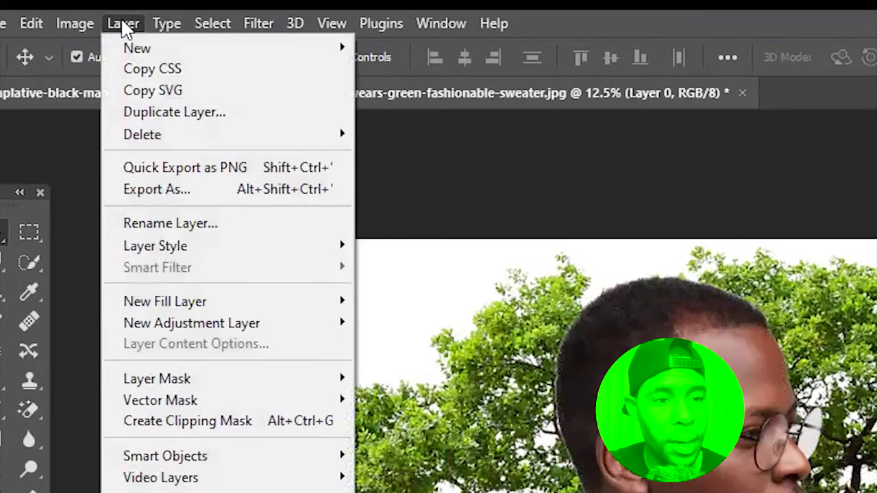
pyautogui.click(196, 424)
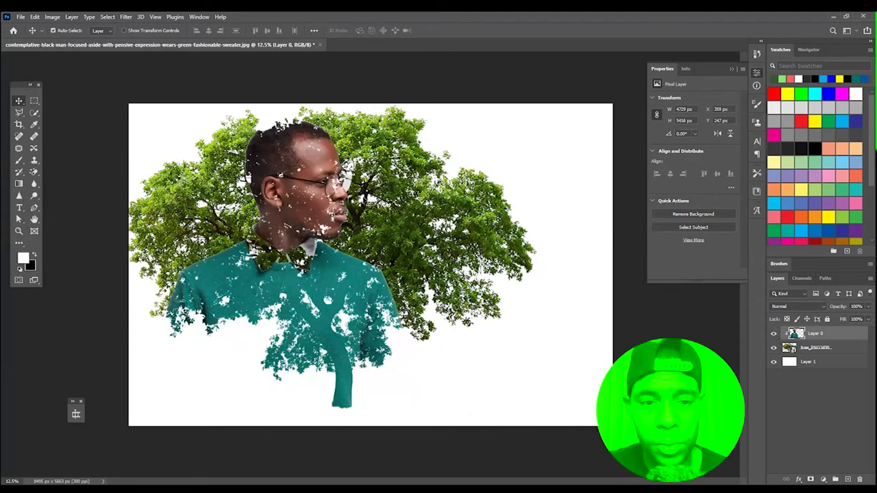
pyautogui.press('ctrl')
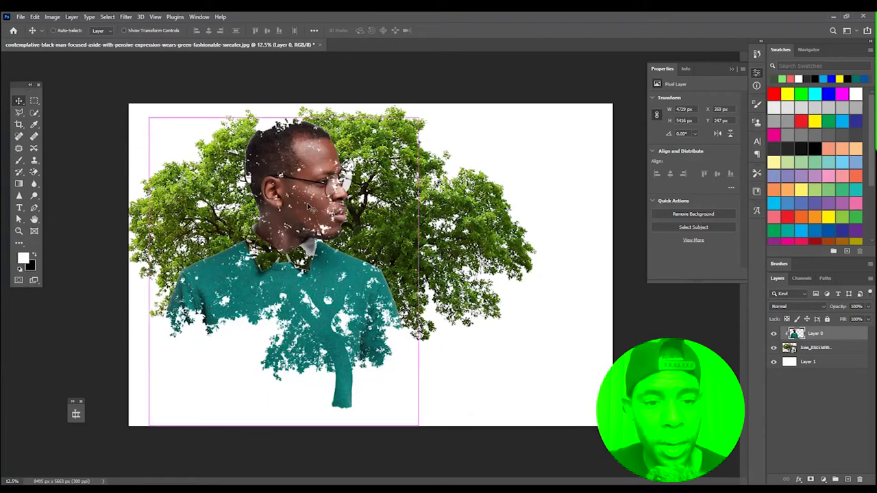
# - Shift the man and tree so his face sits in the tree's left side, then bring in the birds image
pyautogui.moveTo(313, 179)
pyautogui.mouseDown()
pyautogui.moveTo(351, 180)
pyautogui.moveTo(315, 175)
pyautogui.mouseUp()
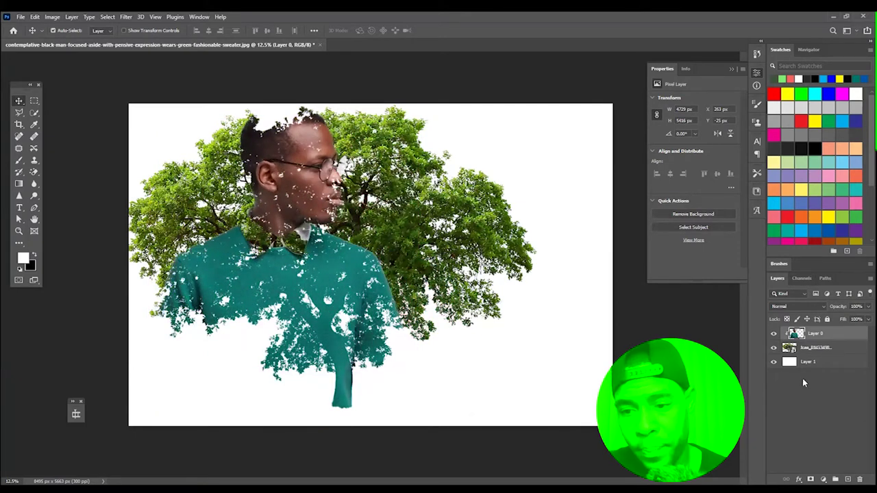
pyautogui.keyDown('shift'); pyautogui.click(842, 350); pyautogui.keyUp('shift')
pyautogui.moveTo(330, 177); pyautogui.dragTo(363, 204)
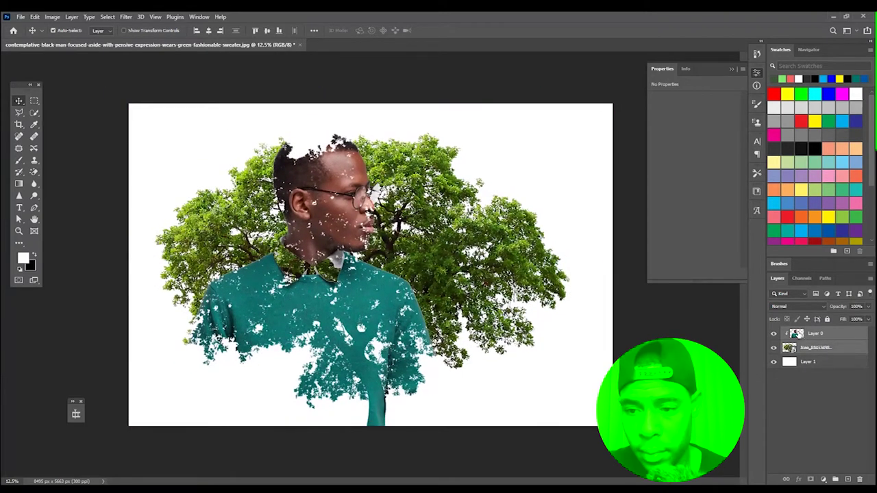
pyautogui.click(816, 333)
pyautogui.moveTo(333, 202)
pyautogui.mouseDown()
pyautogui.moveTo(302, 222)
pyautogui.moveTo(284, 206)
pyautogui.mouseUp()
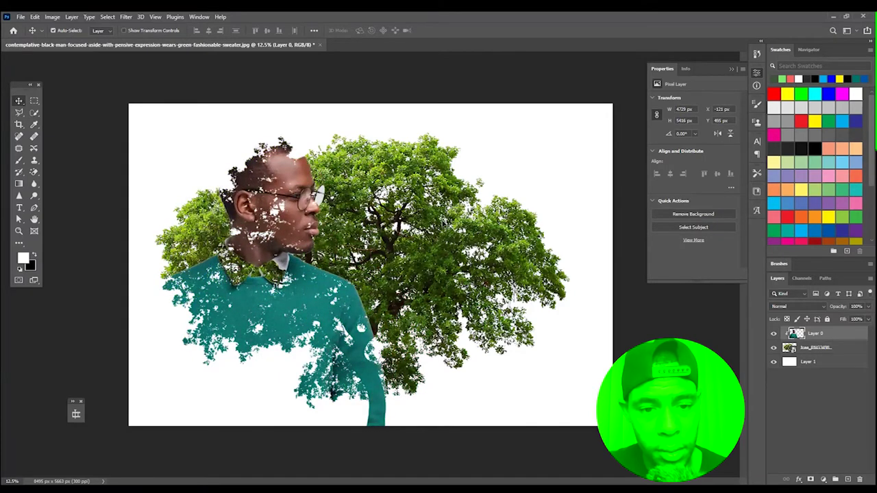
pyautogui.click(815, 347)
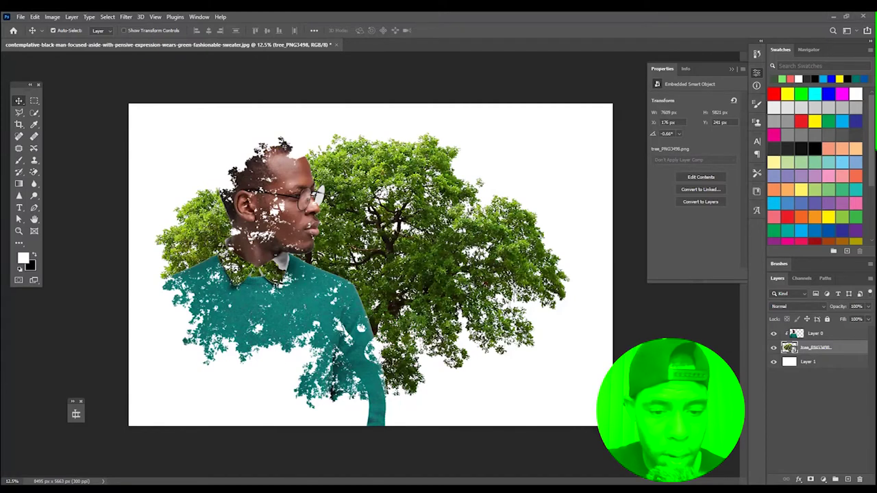
pyautogui.moveTo(0, 101); pyautogui.dragTo(2, 100)
# - Magic-erase the birds image's white background and move the flock to the tree's upper right
pyautogui.press('Return')
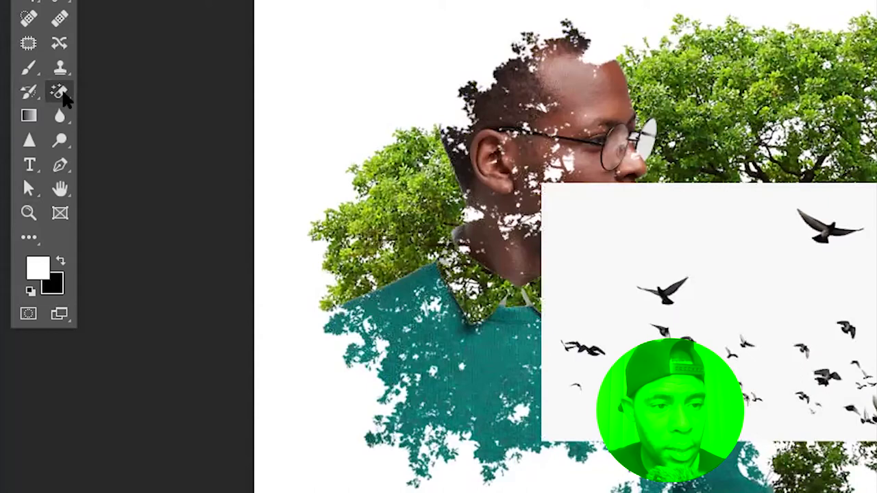
pyautogui.rightClick(35, 172)
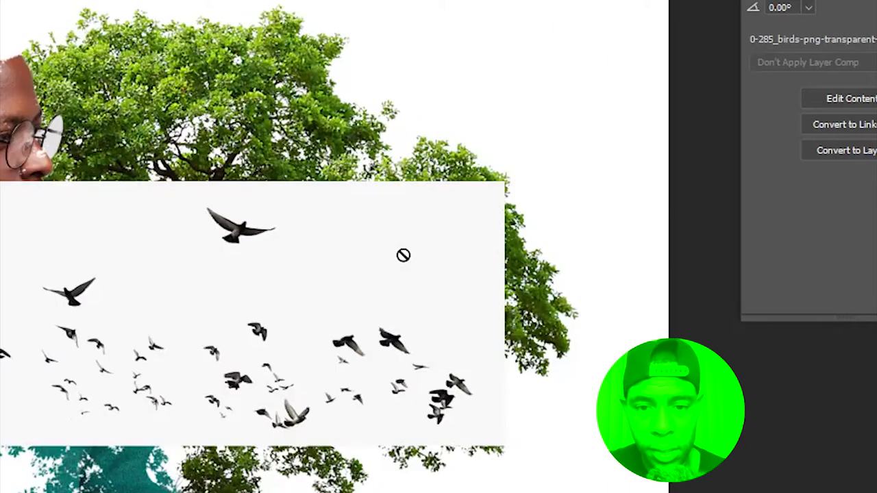
pyautogui.click(404, 254)
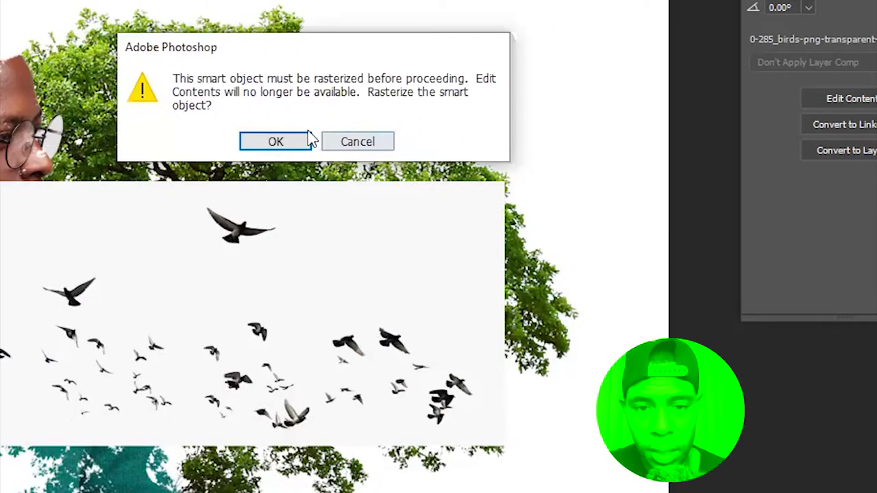
pyautogui.click(308, 143)
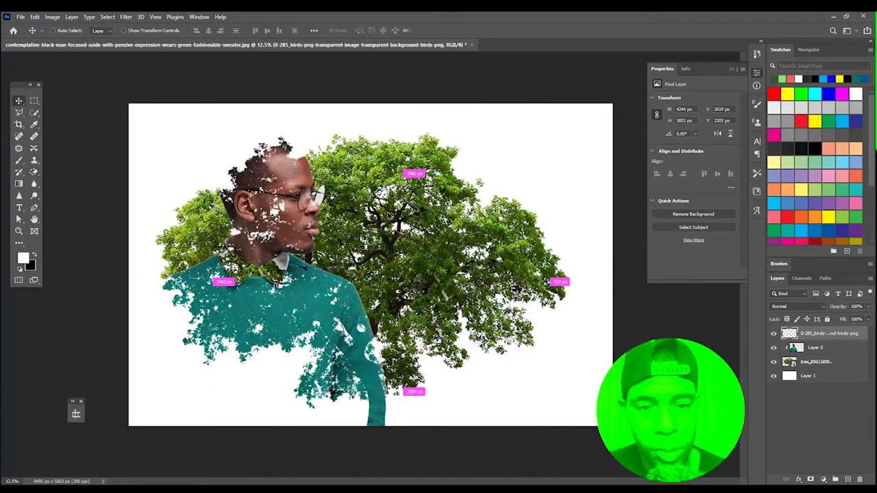
pyautogui.moveTo(524, 292); pyautogui.dragTo(479, 150)
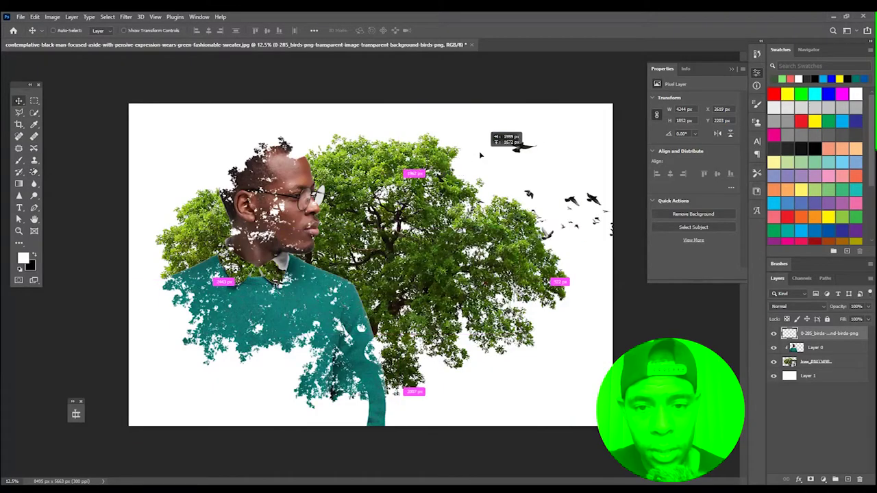
# - Widen the canvas to the right and downward with the Crop tool
pyautogui.press('c')
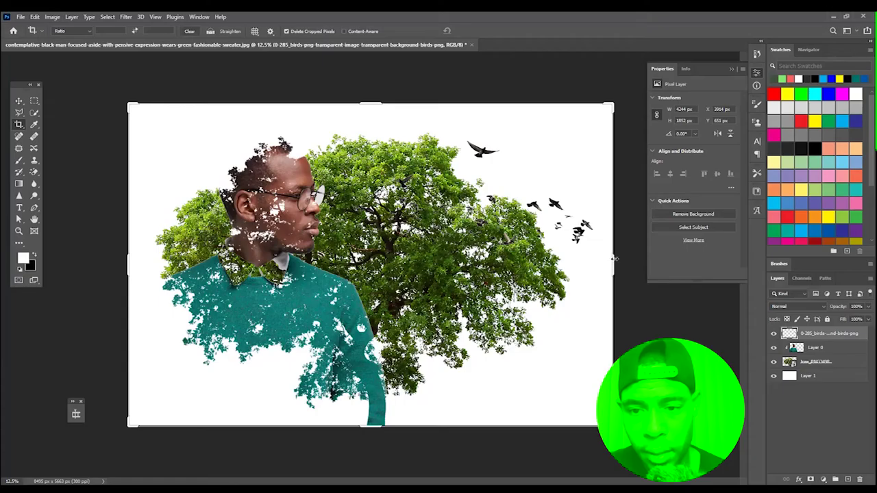
pyautogui.moveTo(615, 258); pyautogui.dragTo(668, 270)
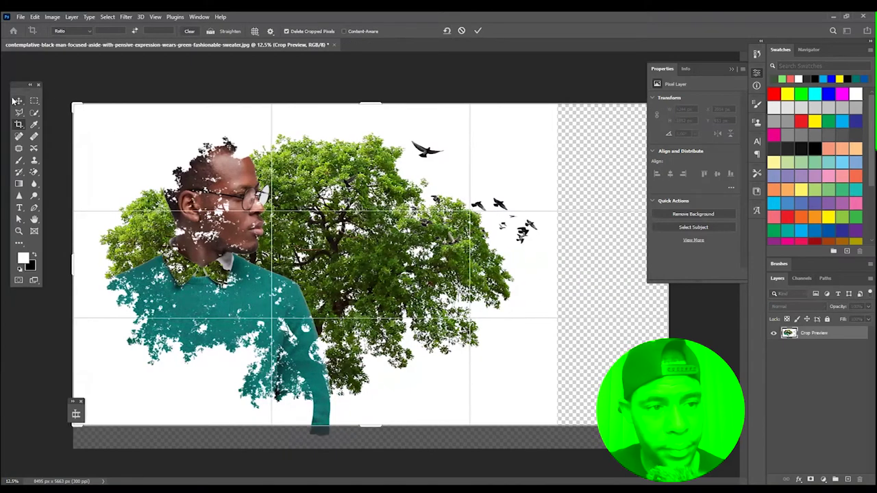
pyautogui.moveTo(367, 426); pyautogui.dragTo(378, 436)
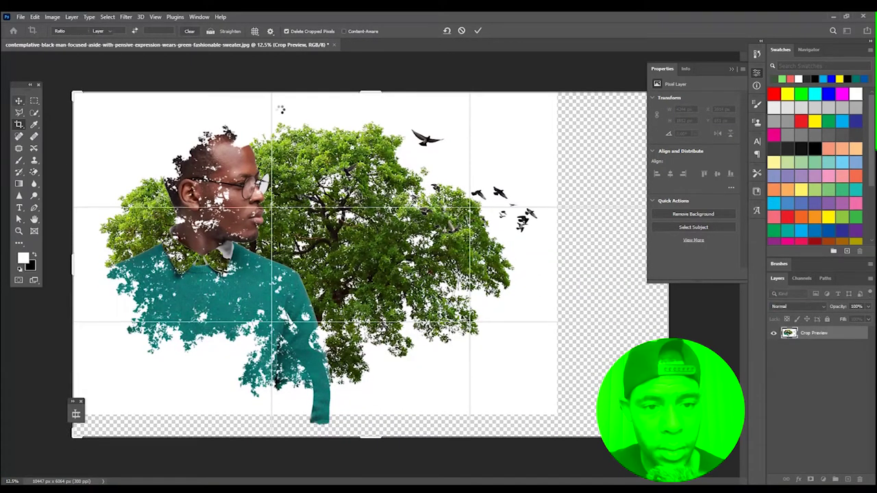
pyautogui.press('Return')
# - Shift Layer 1 right and down and fill it with solid white
pyautogui.press('v')
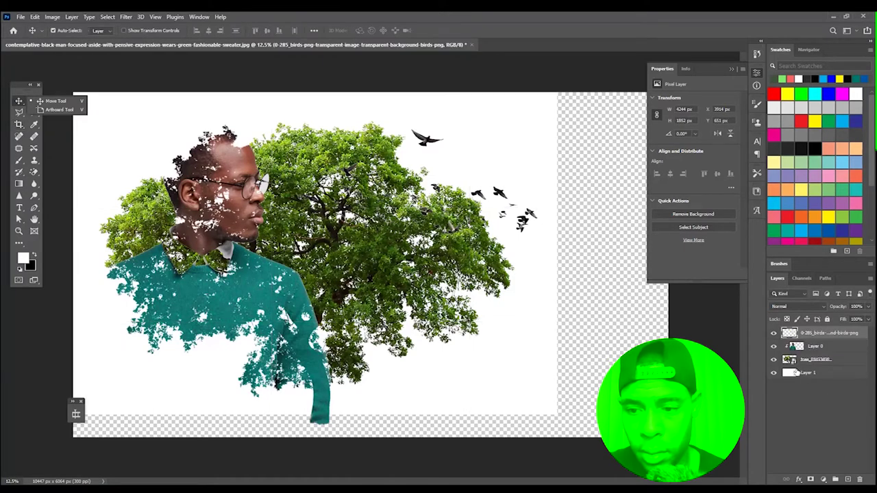
pyautogui.click(795, 372)
pyautogui.moveTo(517, 180); pyautogui.dragTo(537, 193)
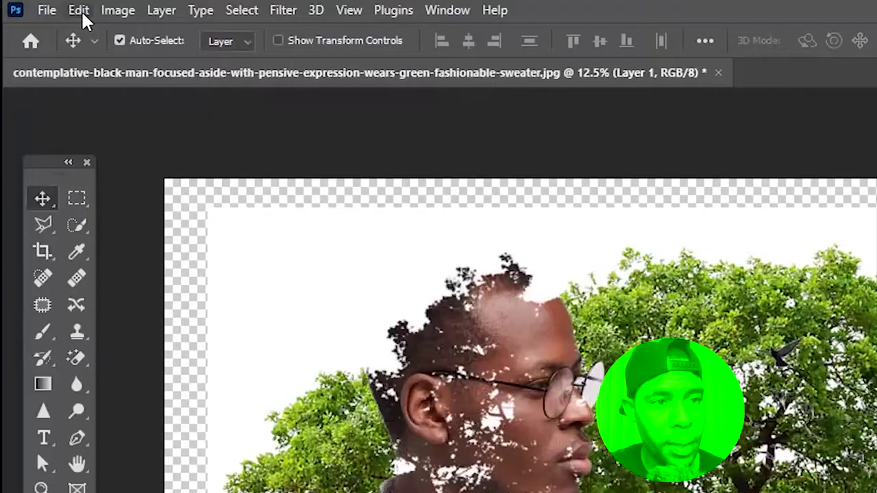
pyautogui.click(35, 17)
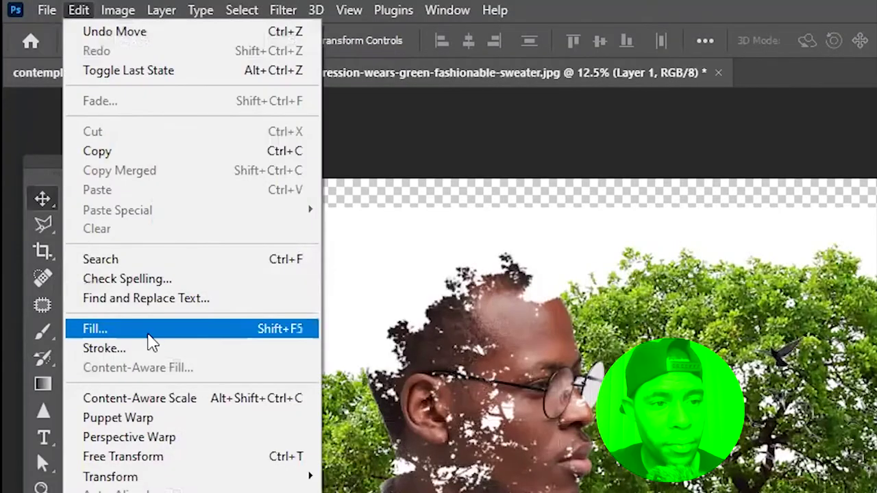
pyautogui.click(64, 161)
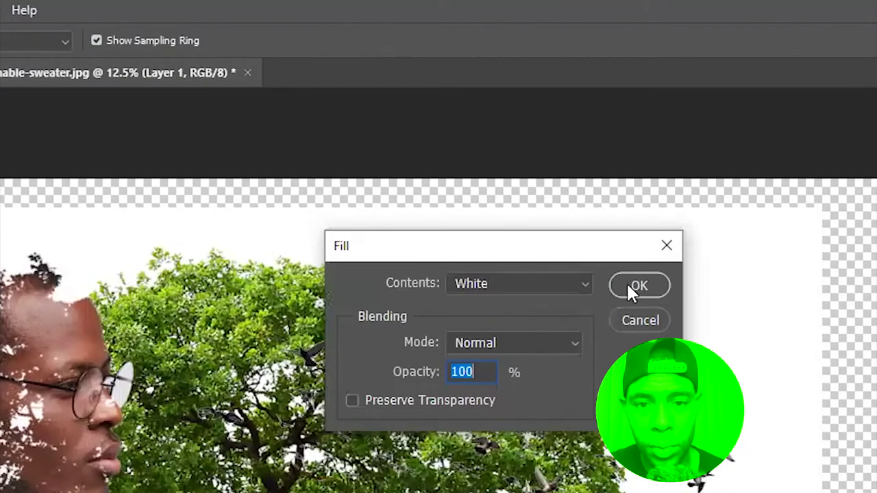
pyautogui.click(631, 286)
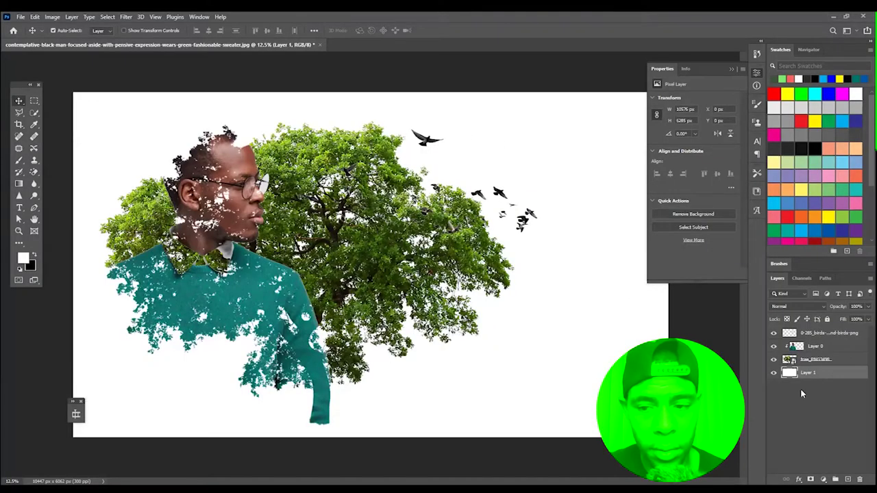
pyautogui.click(817, 347)
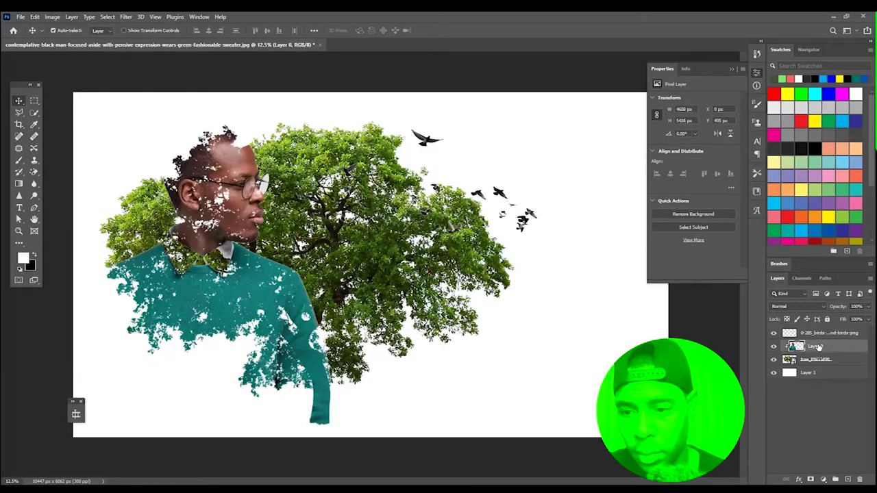
# - Darken the man and tree layers by pulling the Curves midpoint down
pyautogui.keyDown('ctrl'); pyautogui.click(841, 364); pyautogui.keyUp('ctrl')
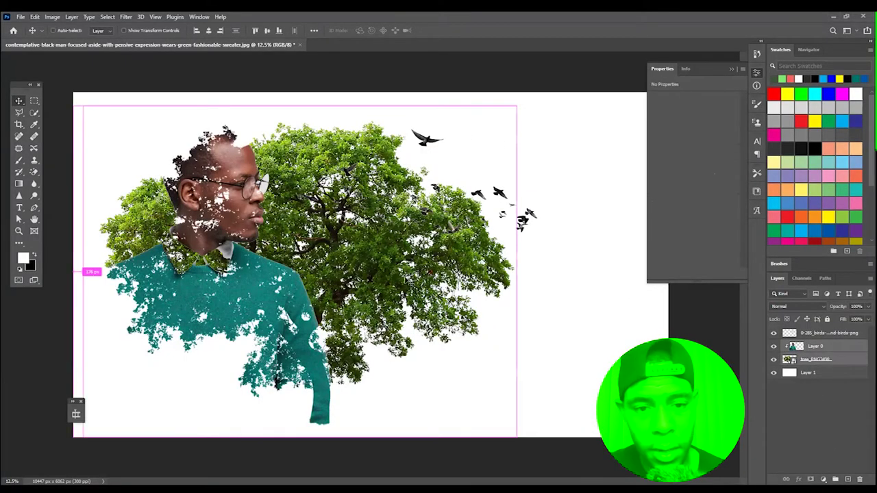
pyautogui.click(52, 17)
pyautogui.moveTo(66, 40)
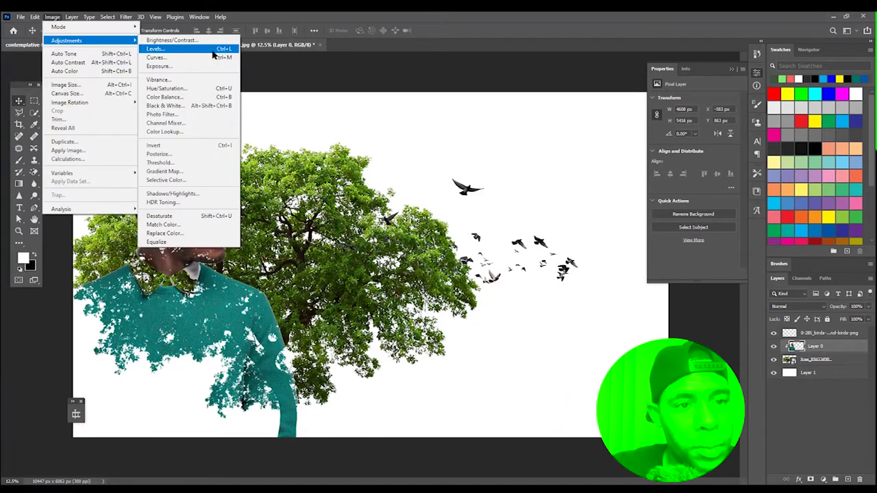
pyautogui.click(176, 57)
pyautogui.moveTo(552, 223); pyautogui.dragTo(552, 230)
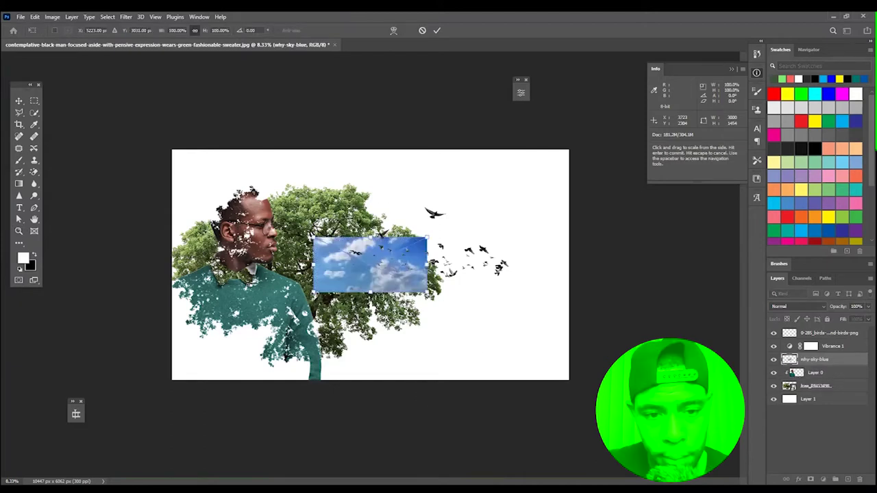
# - Scale the why-sky-blue photo to cover the entire canvas
pyautogui.moveTo(427, 293); pyautogui.dragTo(615, 337)
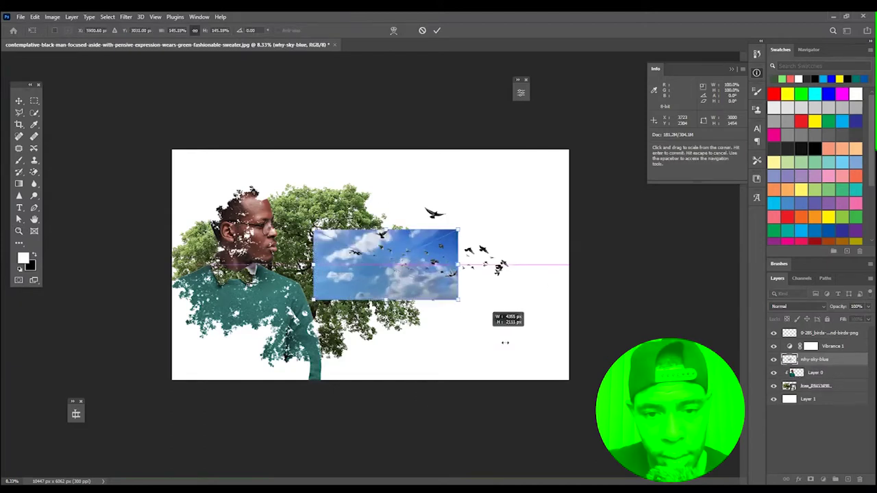
pyautogui.moveTo(313, 337); pyautogui.dragTo(169, 406)
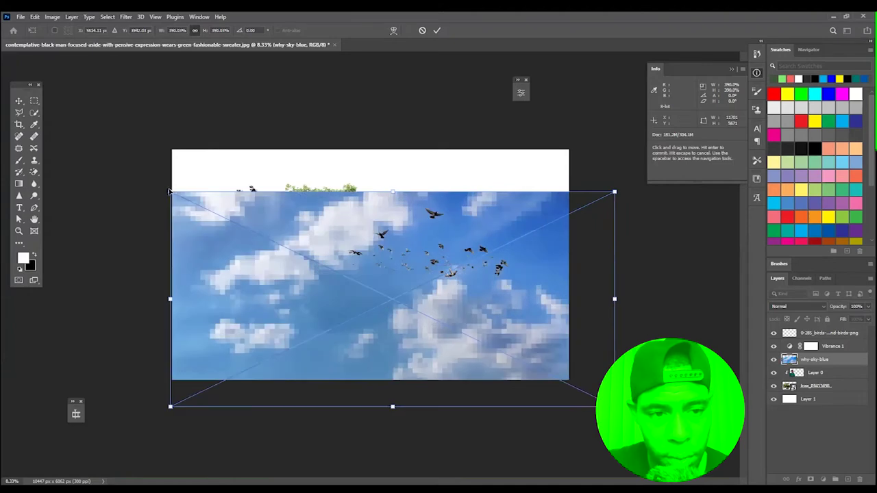
pyautogui.moveTo(169, 192); pyautogui.dragTo(69, 141)
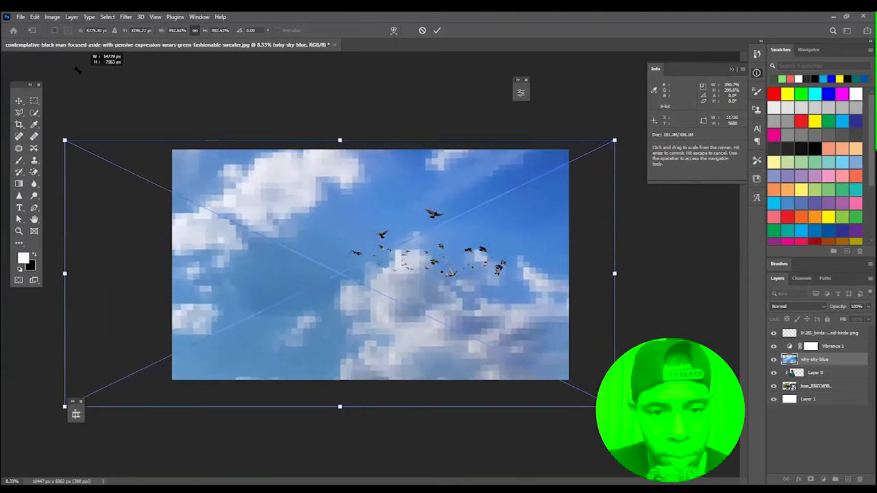
pyautogui.press('Return')
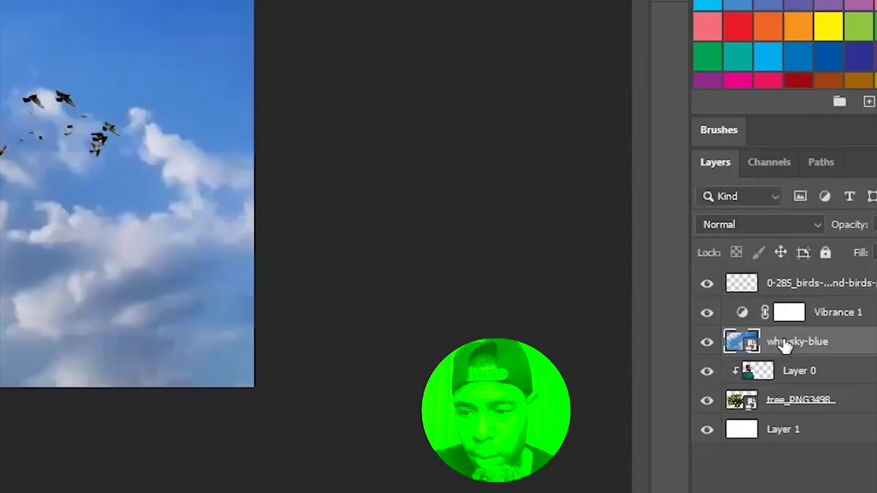
# - Move the sky layer below the tree and set its opacity to 30%
pyautogui.moveTo(795, 414); pyautogui.dragTo(797, 425)
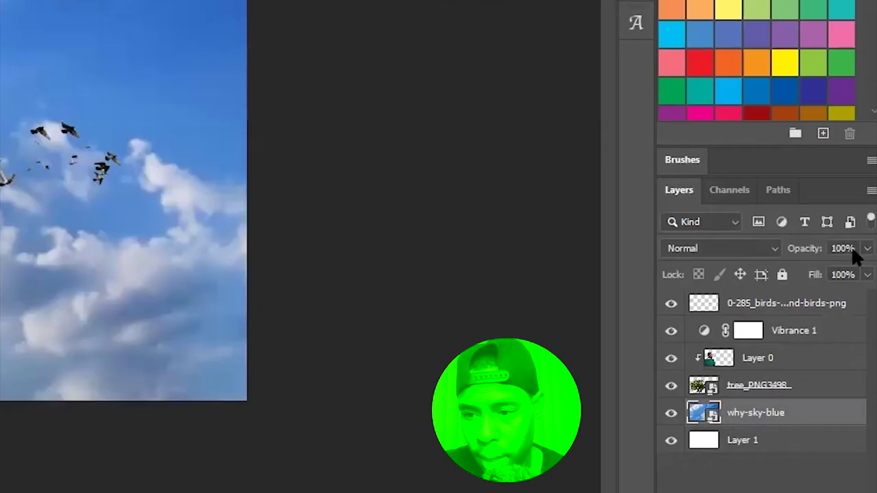
pyautogui.click(867, 249)
pyautogui.moveTo(864, 274); pyautogui.dragTo(809, 274)
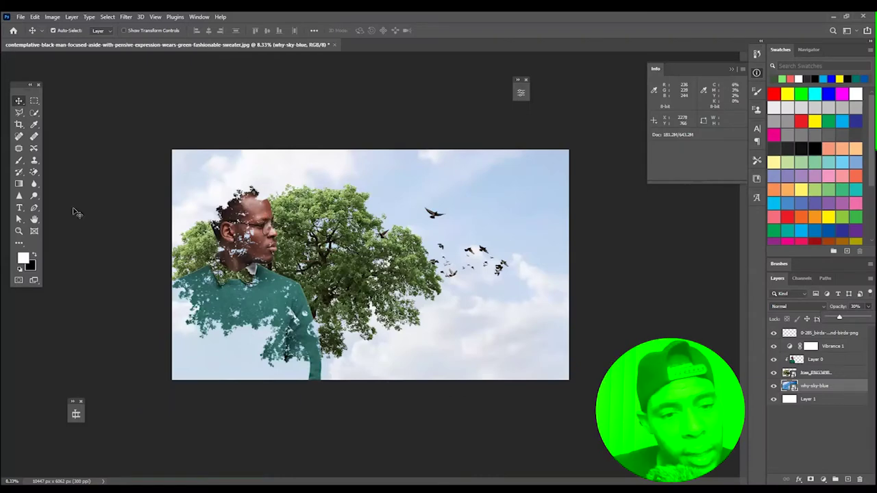
# - Raise the birds layer's contrast to 8 with Brightness/Contrast
pyautogui.click(19, 231)
pyautogui.click(369, 264)
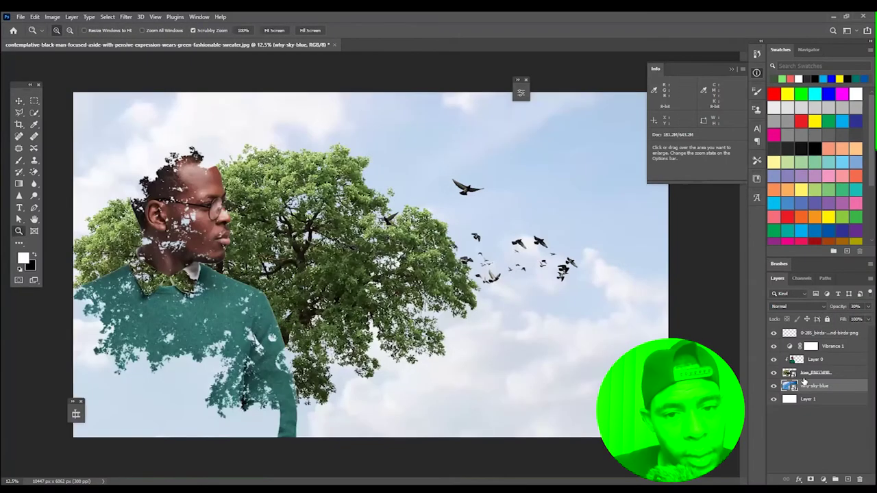
pyautogui.keyDown('ctrl'); pyautogui.click(480, 192); pyautogui.keyUp('ctrl')
pyautogui.click(52, 17)
pyautogui.click(247, 37)
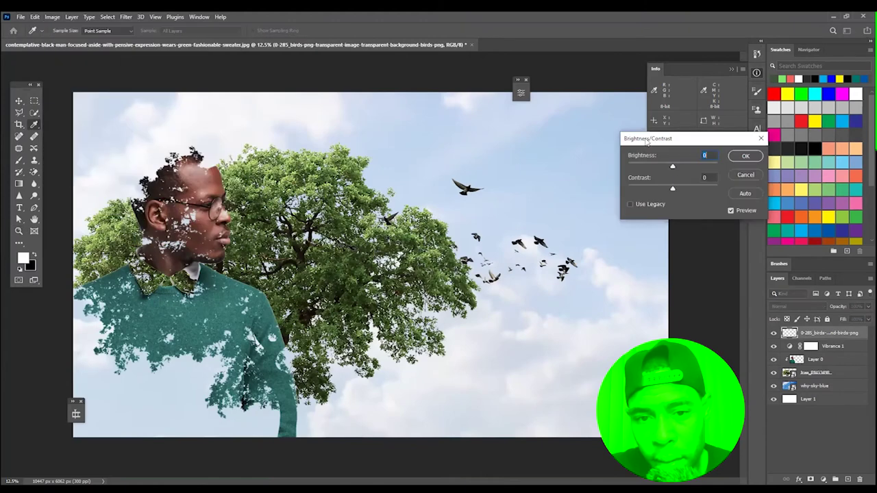
pyautogui.moveTo(608, 256)
pyautogui.mouseDown()
pyautogui.moveTo(590, 256)
pyautogui.moveTo(581, 233)
pyautogui.moveTo(638, 233)
pyautogui.mouseUp()
pyautogui.click(682, 223)
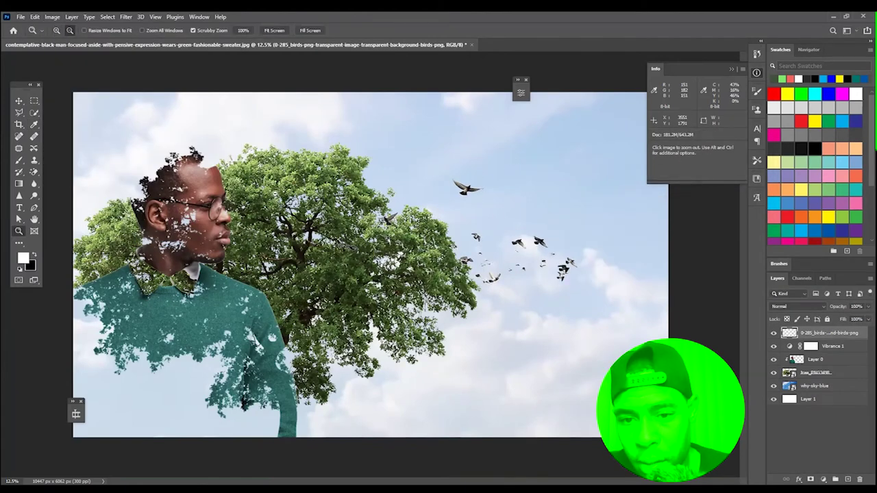
# - Select the Eraser with a 165 px Soft Round brush at 0% hardness
pyautogui.hotkey('ctrl', '-')
pyautogui.hotkey('ctrl', '+')
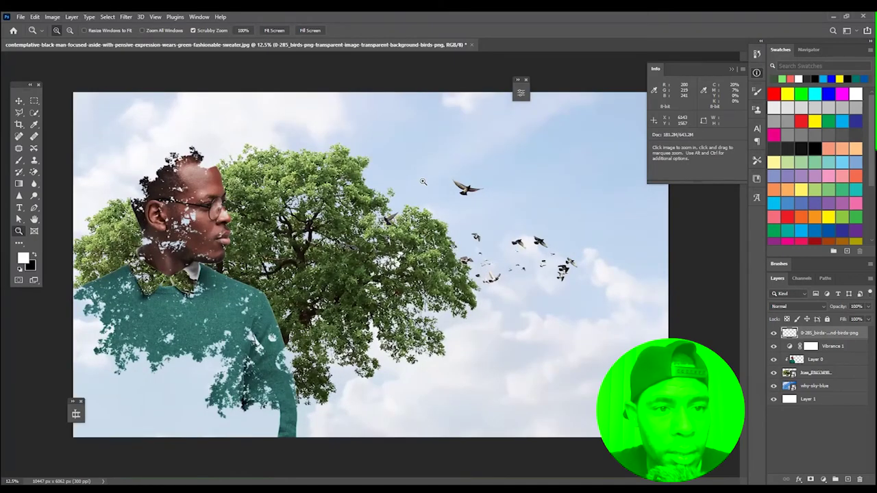
pyautogui.press('e')
pyautogui.click(59, 30)
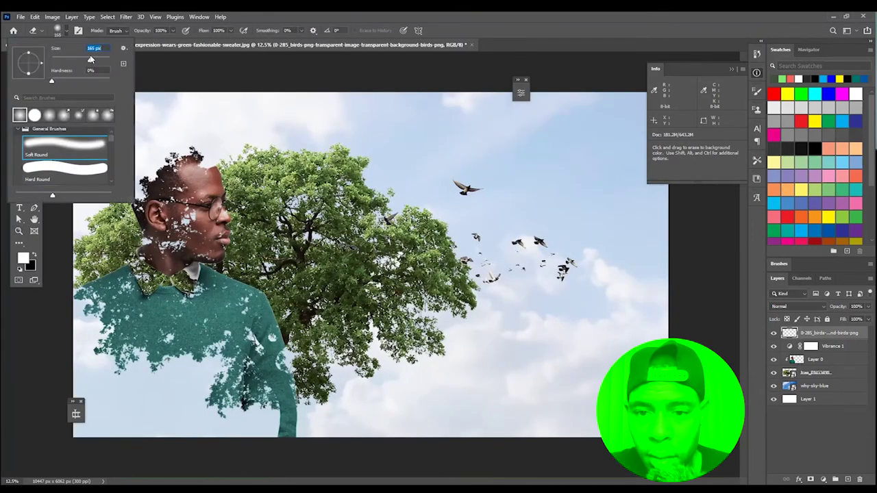
# - Enlarge the eraser brush to 275 px
pyautogui.hotkey('ctrl', '+')
pyautogui.moveTo(92, 60); pyautogui.dragTo(98, 61)
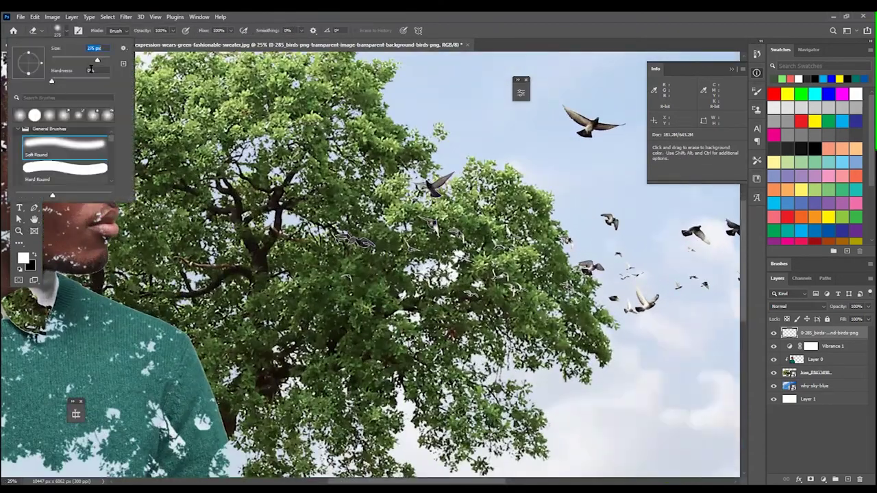
pyautogui.press('Return')
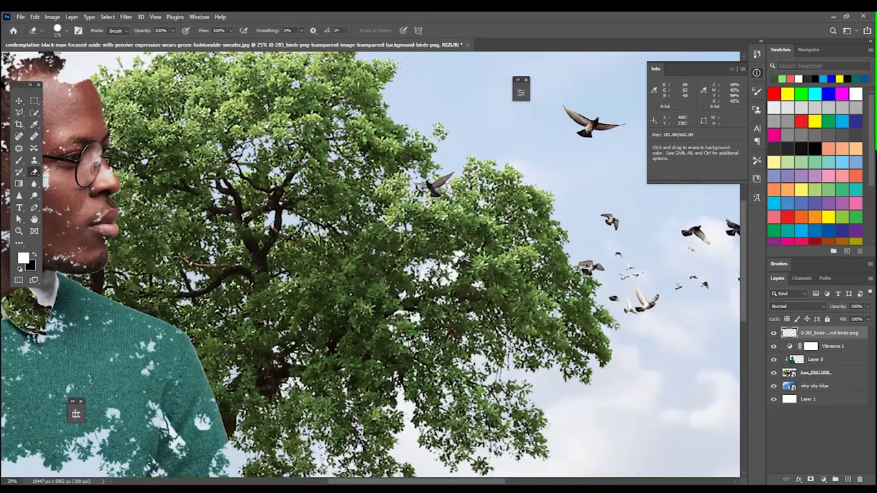
# - Erase the small birds right of the tree, leaving a few, and zoom out to the full composition
pyautogui.hotkey('ctrl', '-')
pyautogui.hotkey('ctrl', '-')
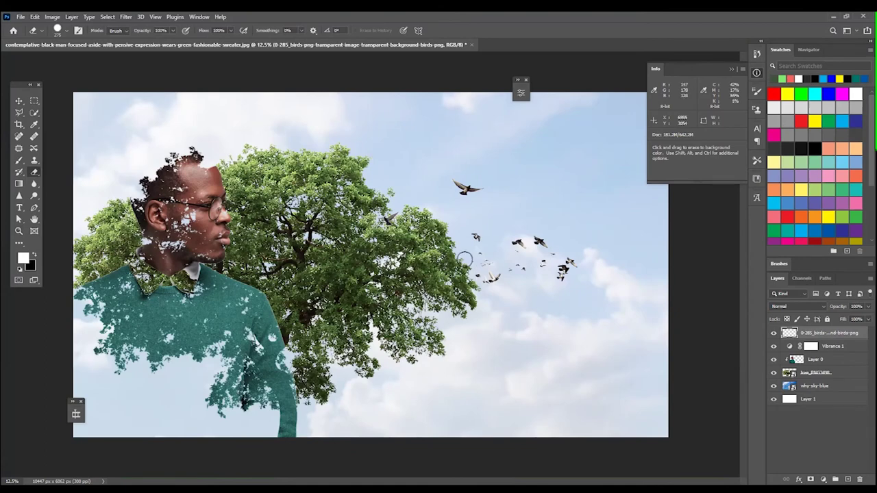
pyautogui.moveTo(509, 292); pyautogui.dragTo(482, 264)
pyautogui.moveTo(563, 280); pyautogui.dragTo(542, 263)
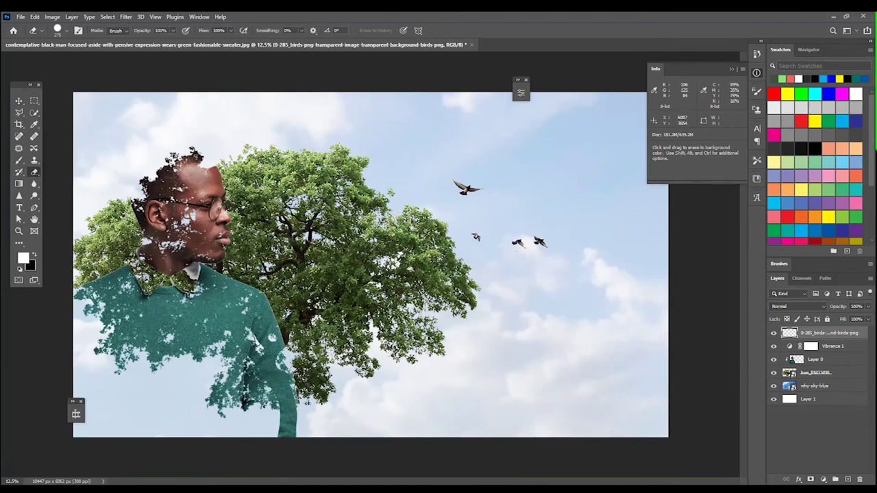
pyautogui.press('z')
pyautogui.keyDown('alt'); pyautogui.click(681, 287); pyautogui.keyUp('alt')
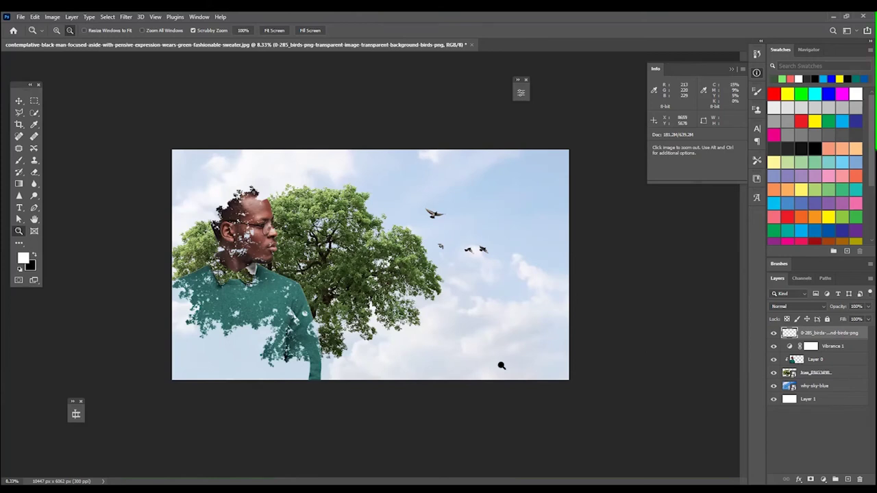
pyautogui.press('v')
pyautogui.click(266, 216)
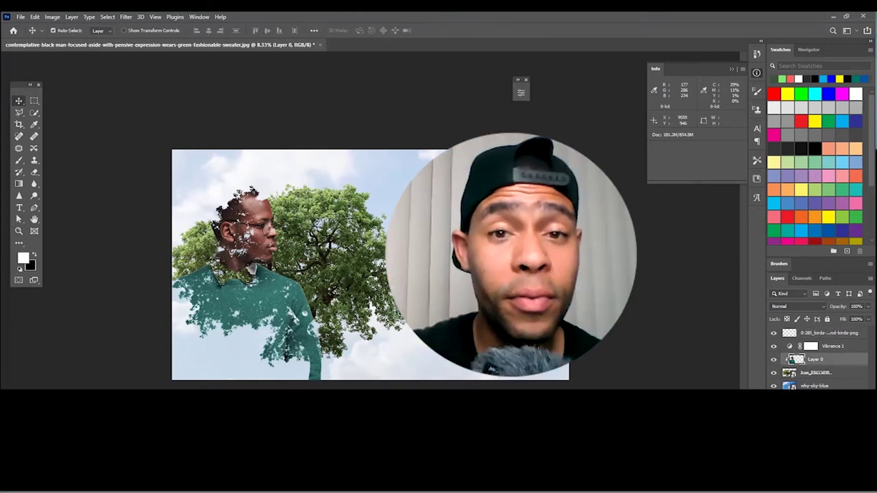